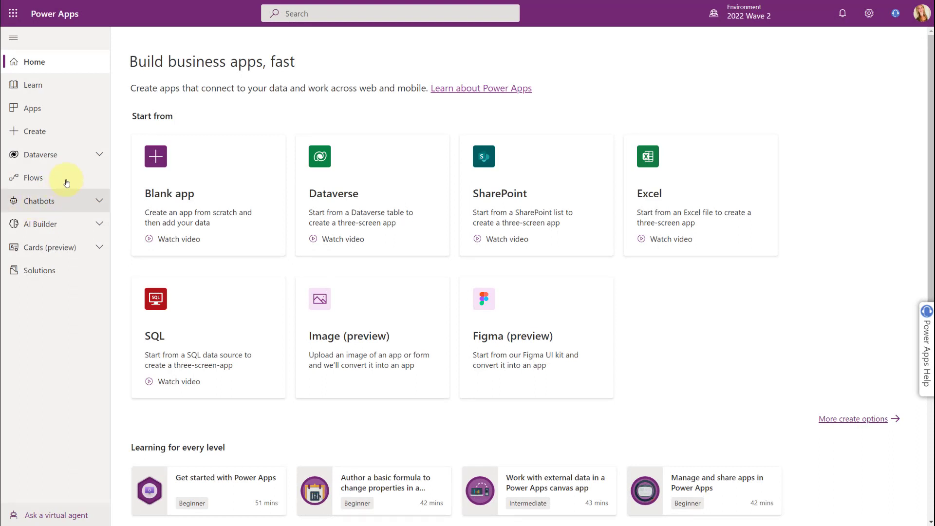
Go to Dataverse Tables and open the Account table
click(96, 160)
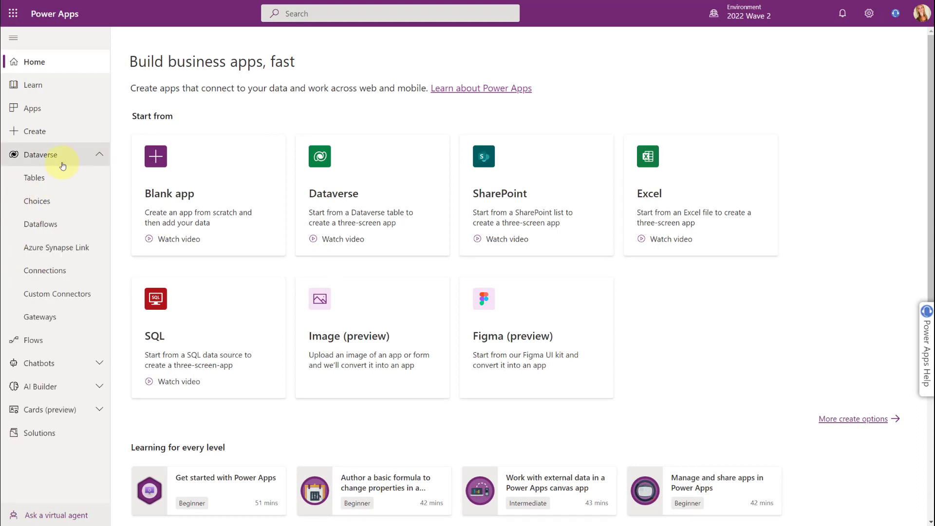
click(38, 181)
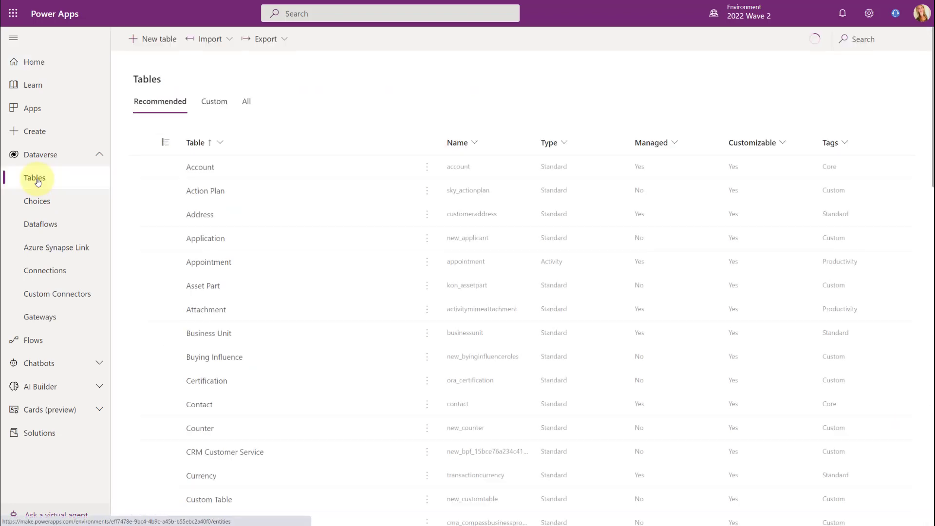
click(201, 167)
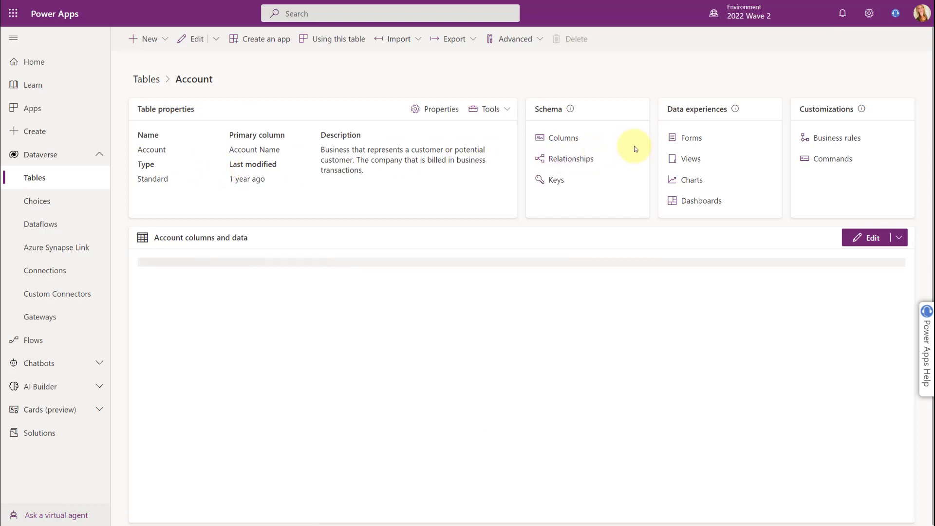
Open the Account main form from the Forms list and zoom the designer to 64%
click(692, 139)
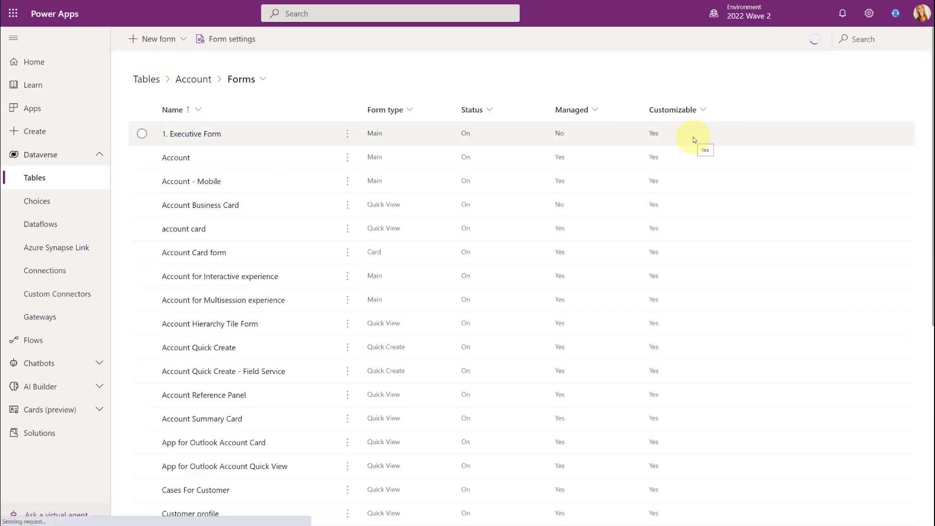
click(175, 159)
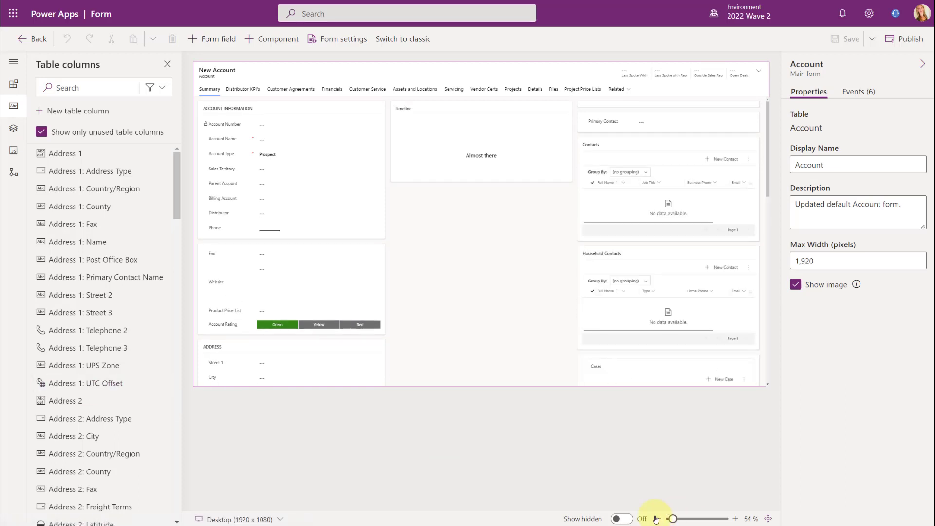
drag(672, 519, 670, 516)
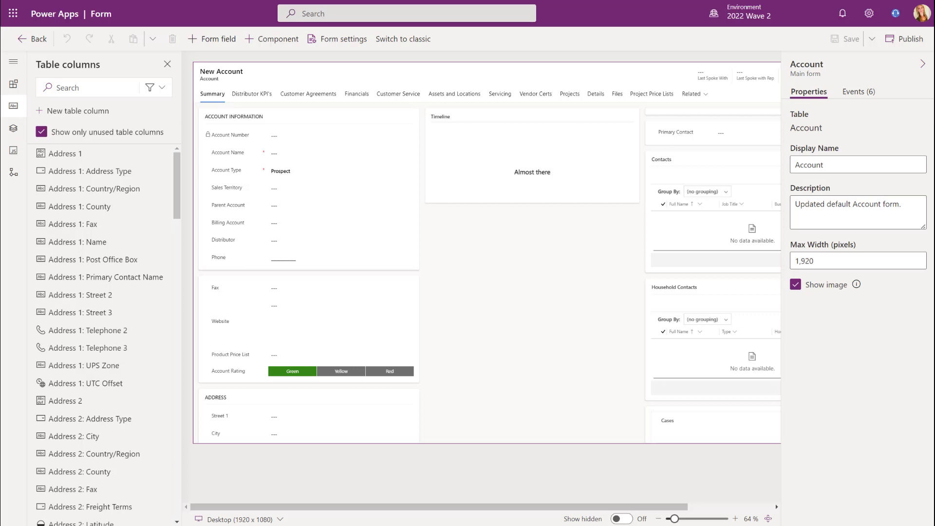
Select the Timeline component and scroll its properties to the Activities section with 13 activity types
click(473, 172)
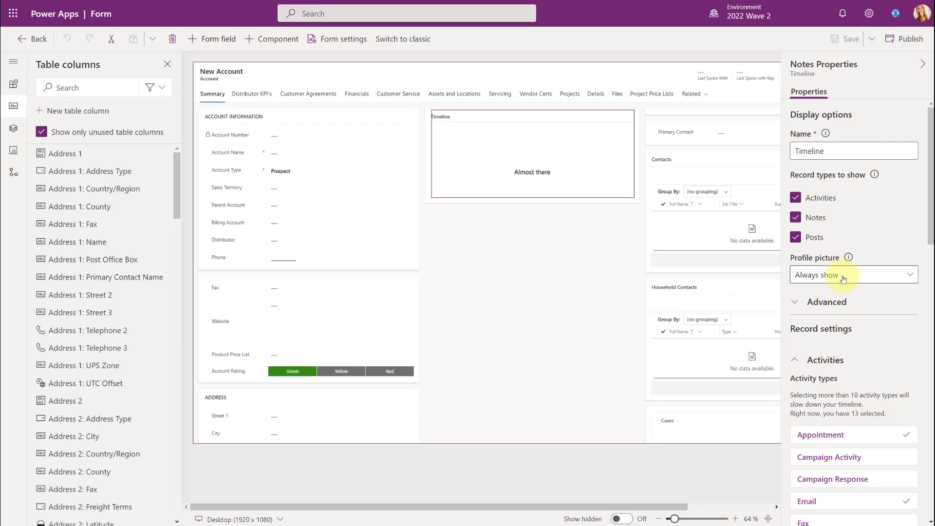
scroll(845, 282, down, 1)
scroll(844, 281, down, 4)
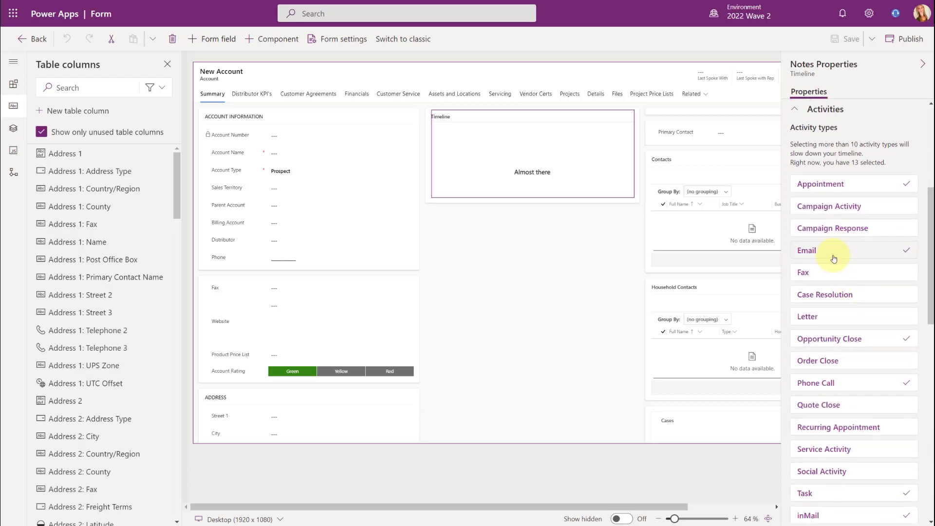
Open the Email activity type's timeline settings flyout
click(806, 251)
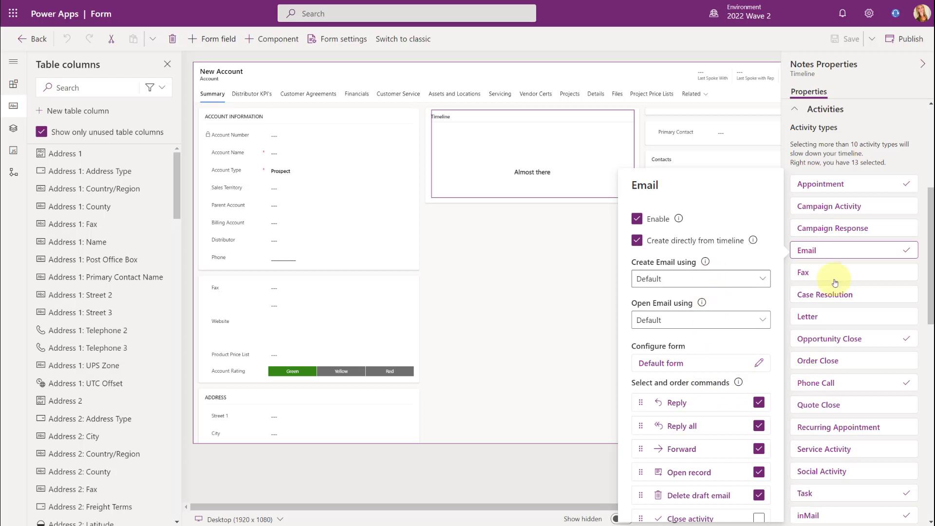
drag(931, 284, 931, 287)
scroll(931, 287, down, 3)
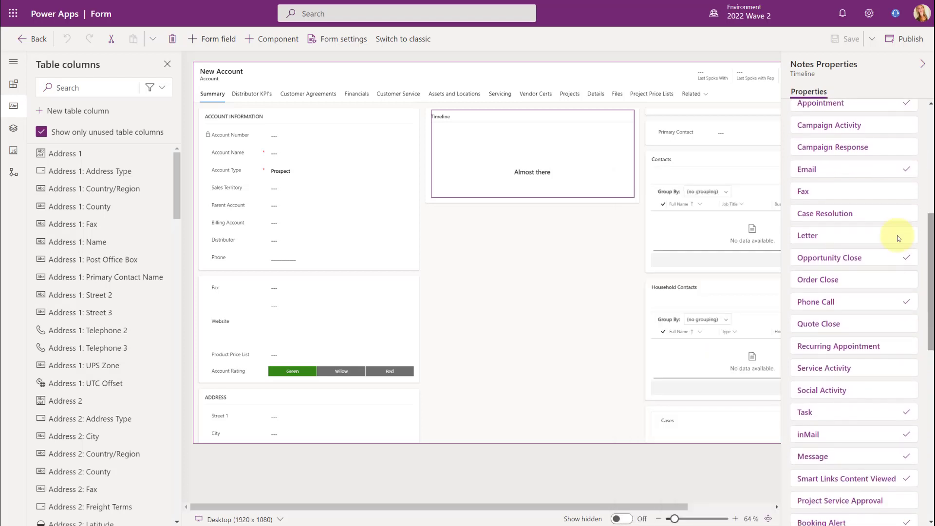
click(801, 172)
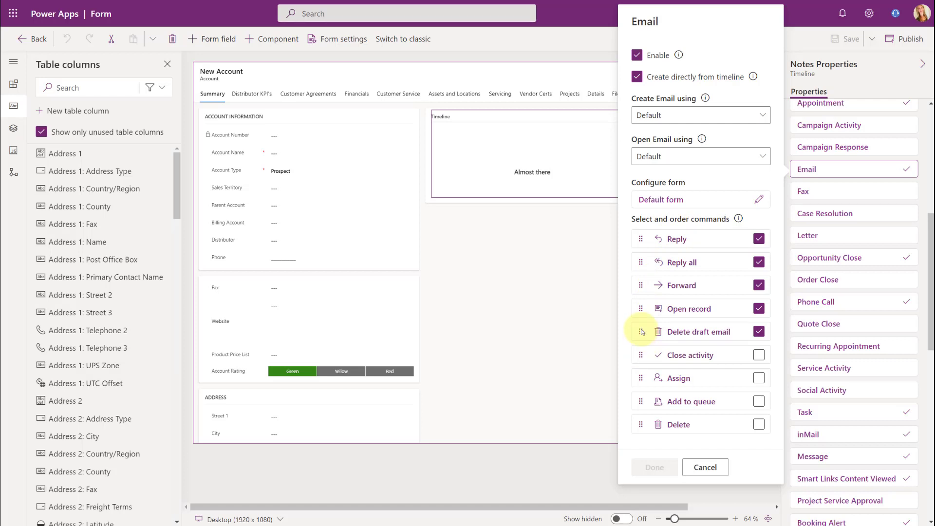
Move Delete draft email above Open record, then toggle Delete draft email and Close activity commands
drag(640, 332, 641, 308)
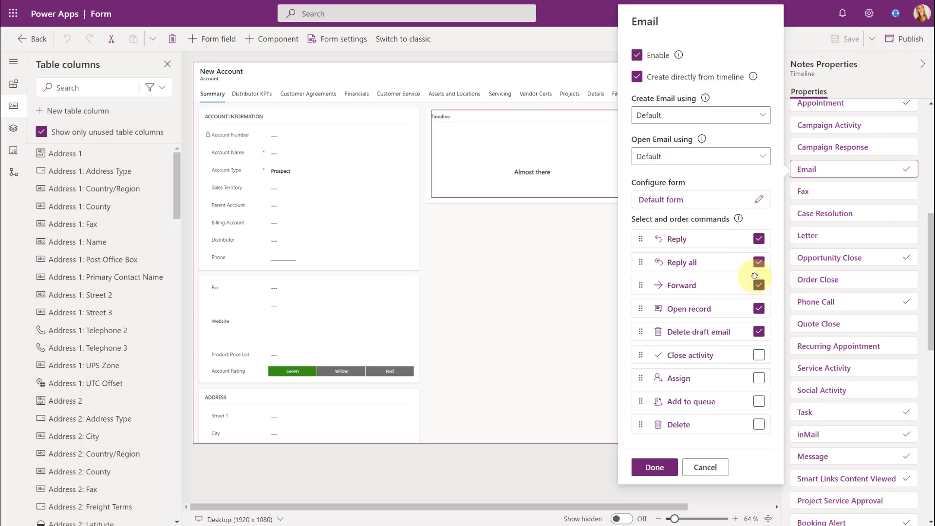
click(758, 331)
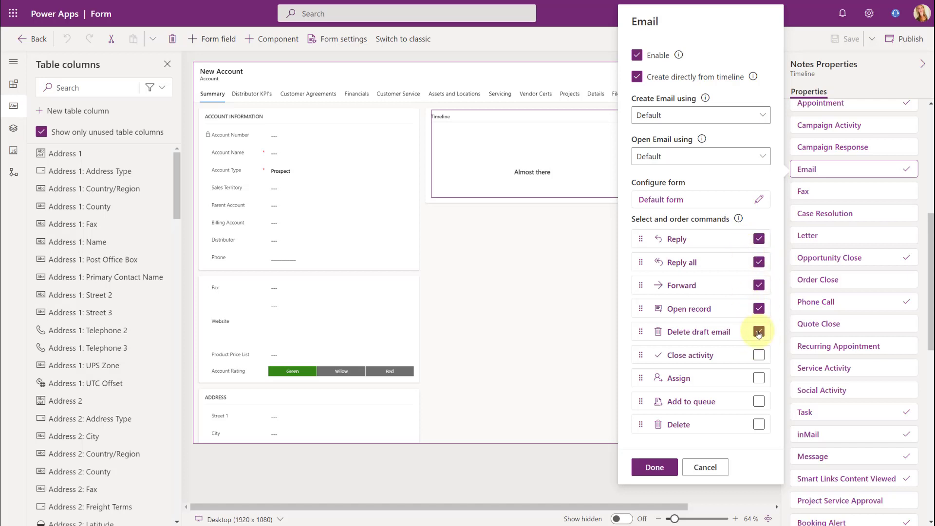
click(758, 354)
click(758, 332)
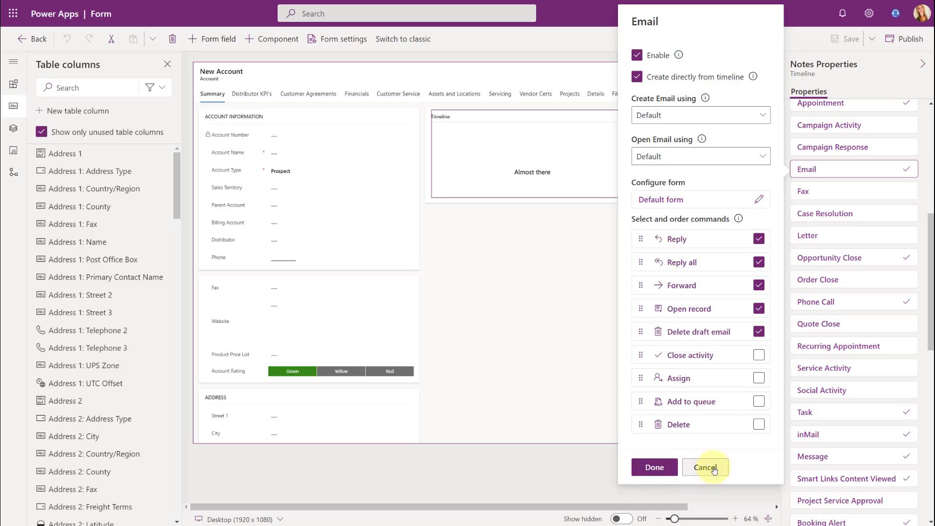
Cancel the Email flyout, reselect the Timeline, and review regarding records Account, Contact, Case, Opportunity
click(603, 456)
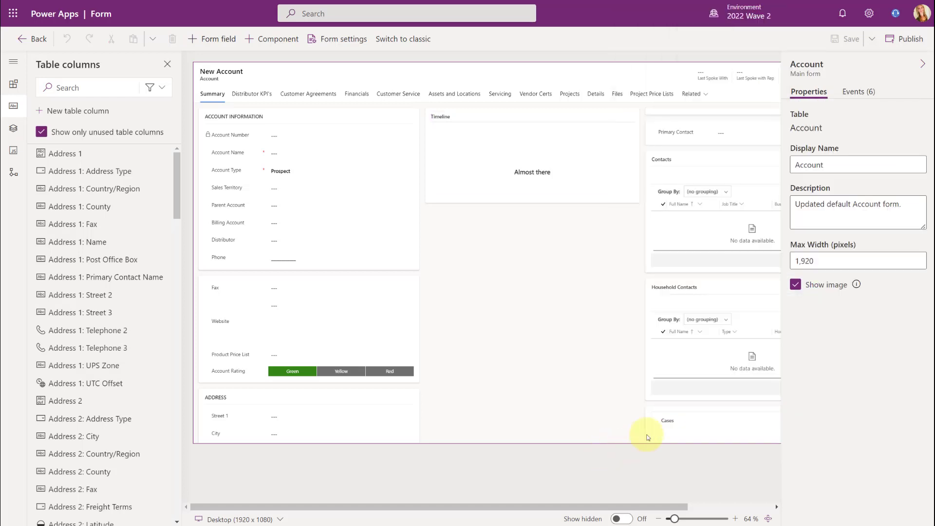
click(545, 177)
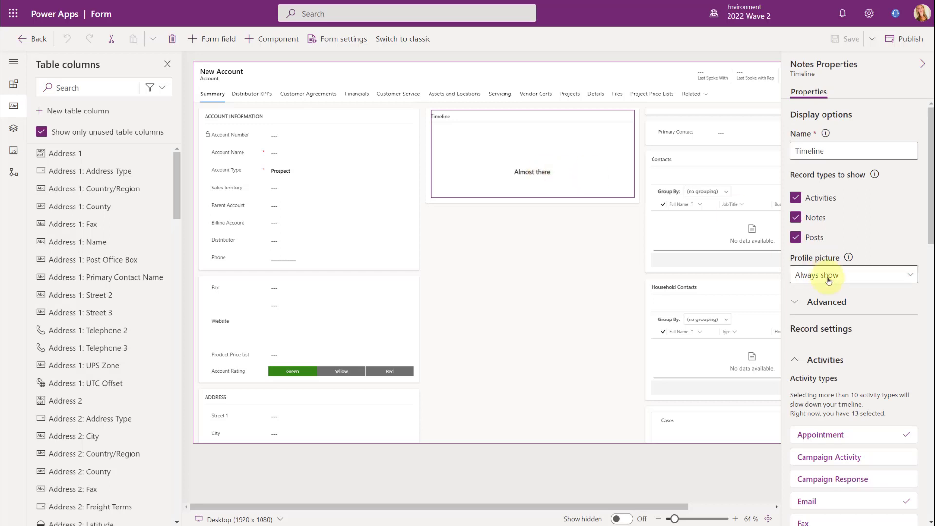
scroll(850, 294, down, 6)
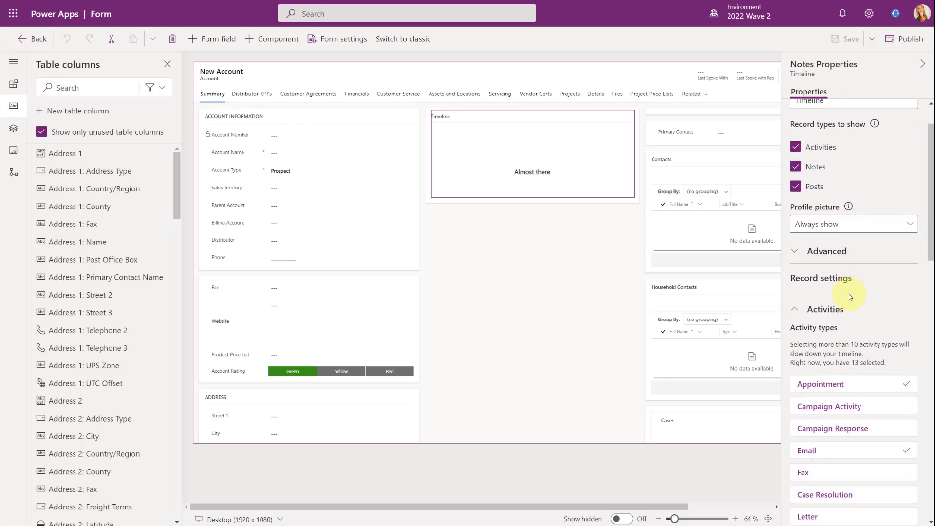
scroll(849, 297, down, 2)
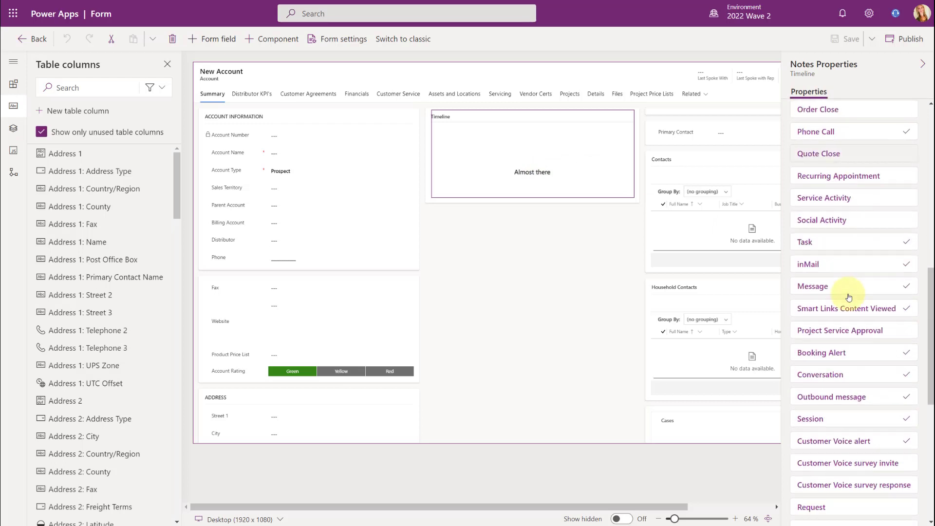
scroll(848, 297, down, 5)
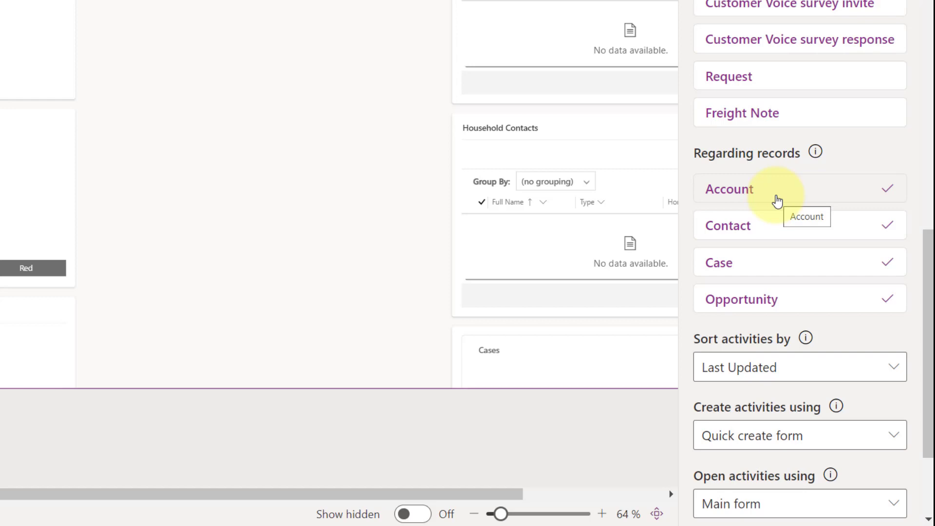
click(734, 196)
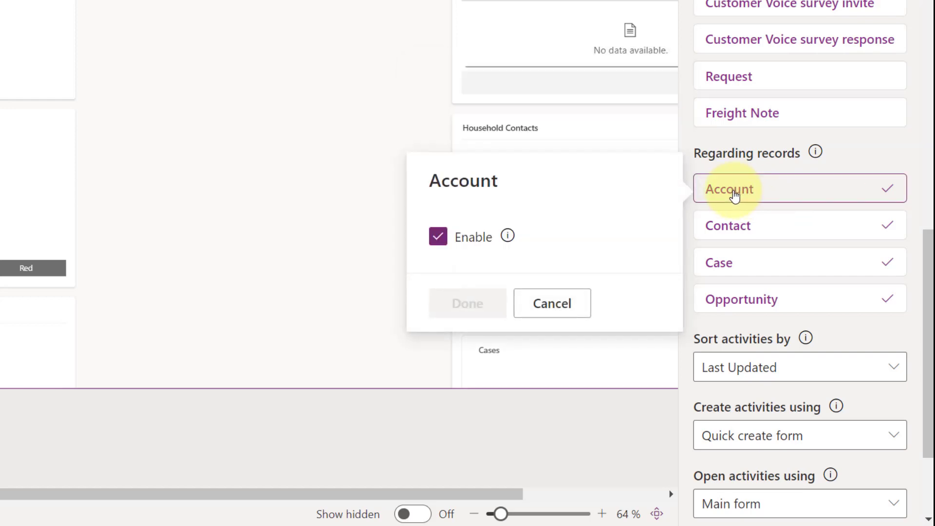
click(438, 238)
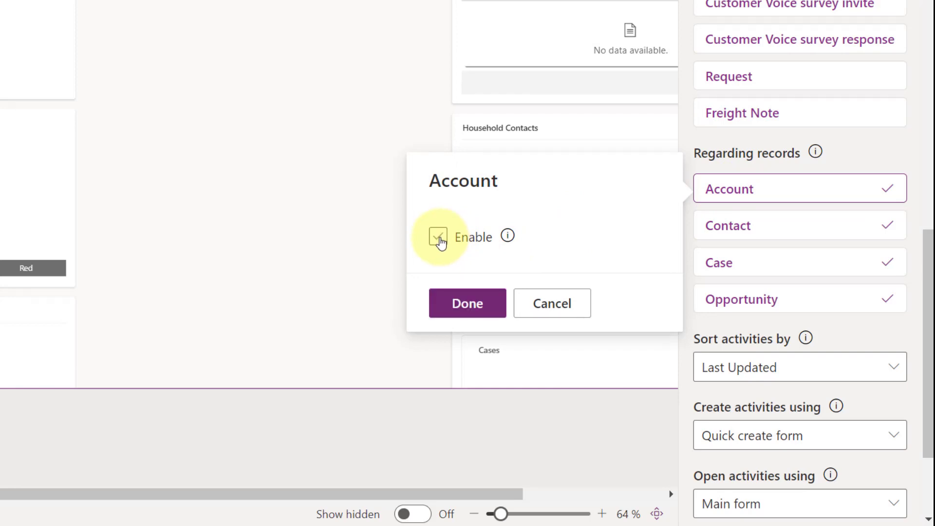
click(440, 240)
mouse_move(509, 238)
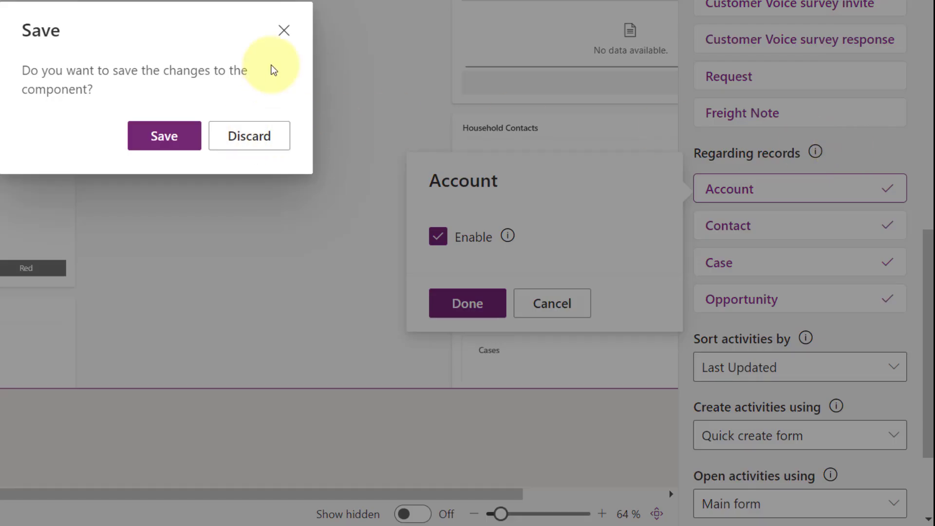
click(283, 30)
click(563, 314)
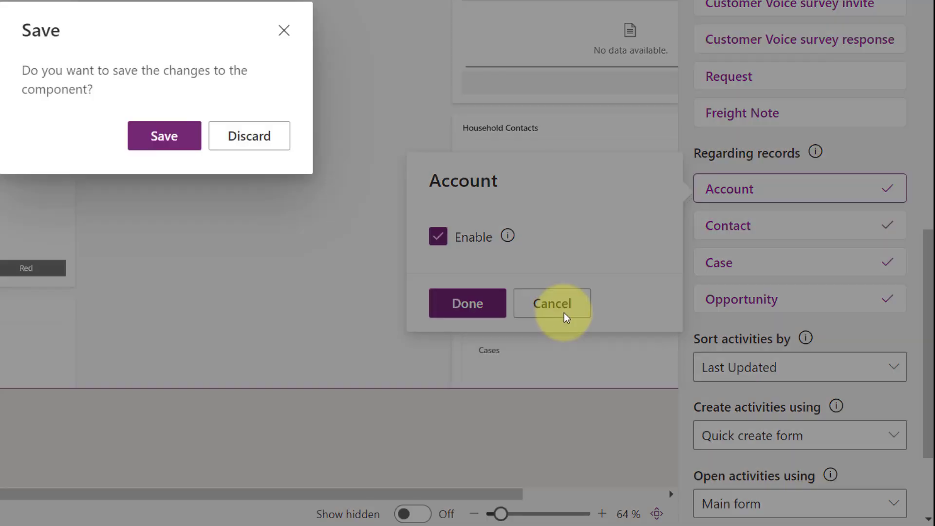
click(254, 138)
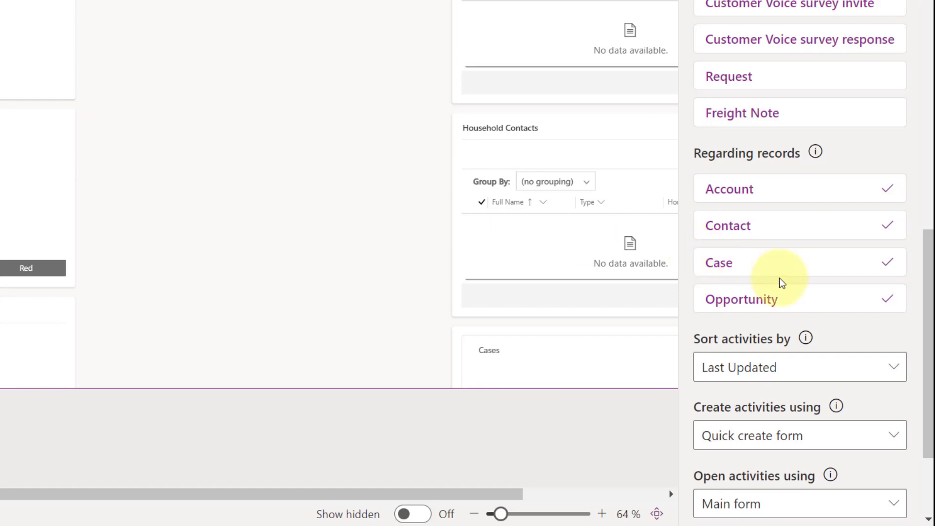
Expand the Timeline's Notes settings and check the Activity rollup type info, currently Extended
scroll(779, 279, down, 2)
scroll(779, 282, down, 2)
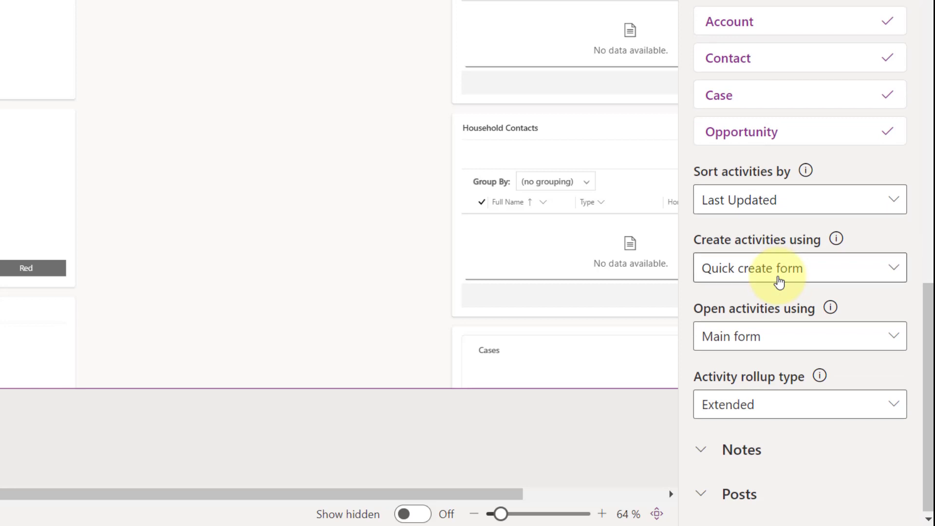
click(745, 446)
scroll(793, 442, down, 4)
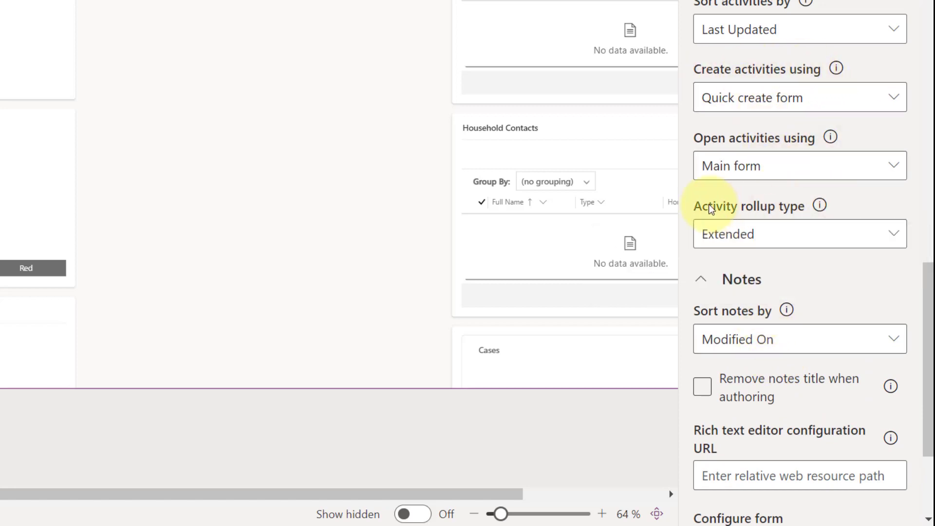
mouse_move(821, 207)
List the Activity rollup type options Extended, Related and None, and point at Related
click(790, 240)
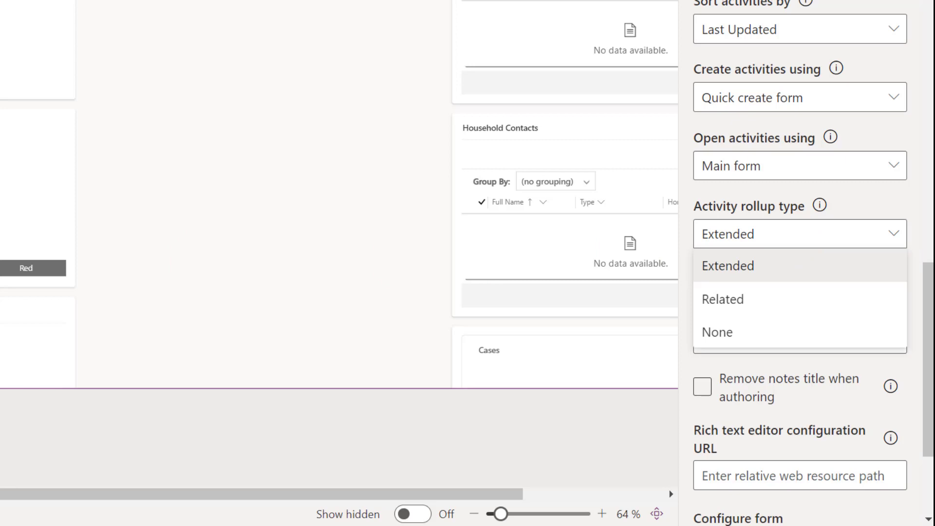
click(720, 306)
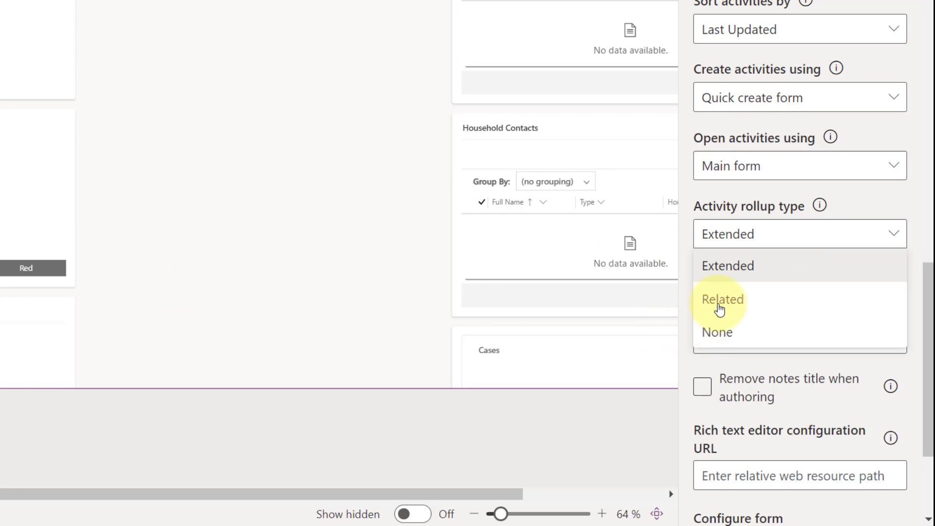